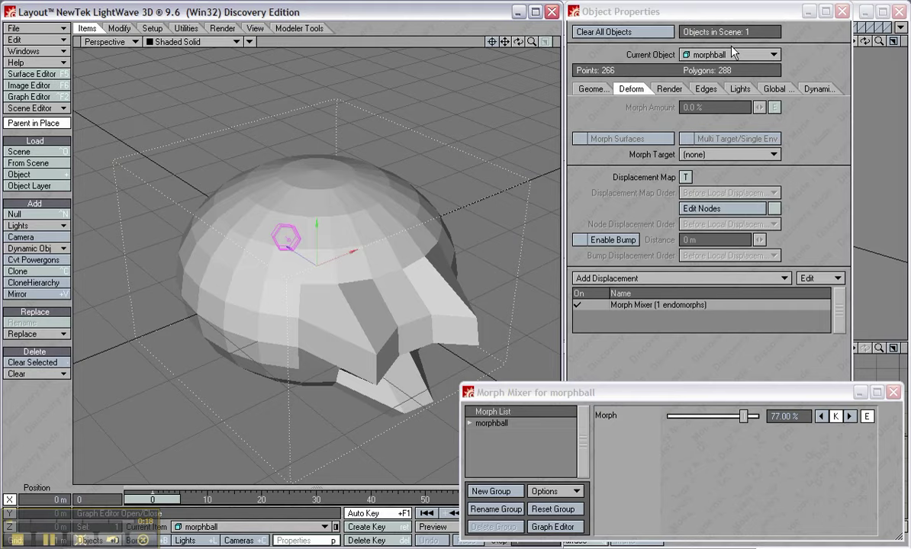
# Clear the morphball object from the scene and switch to Modeler.
pyautogui.press('-')
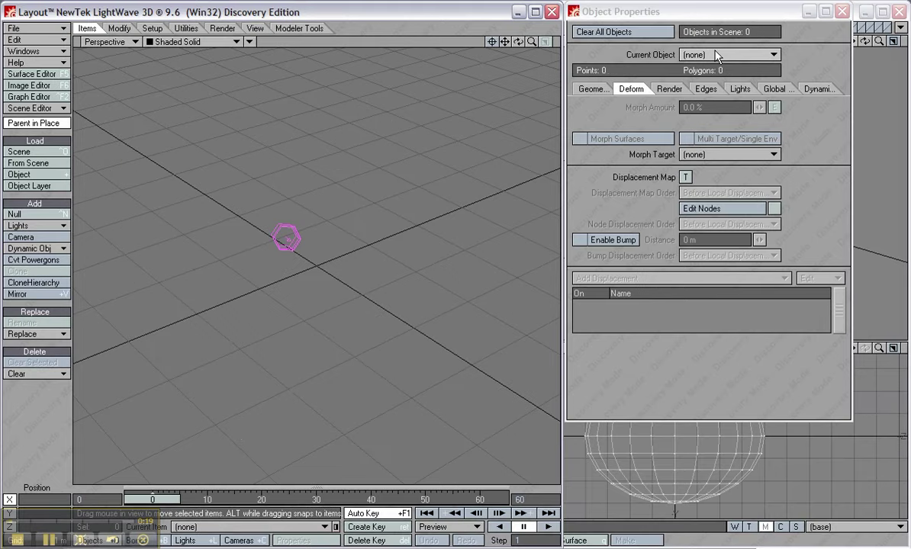
pyautogui.press('F12')
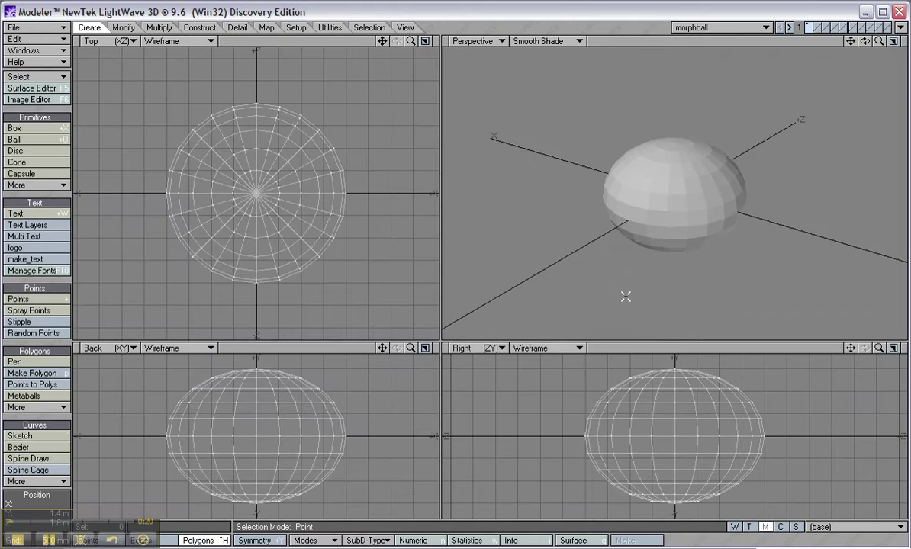
# Display the Morph endomorph, select the polygons around the deformed front of the ball, and copy them into layer 2.
pyautogui.click(830, 528)
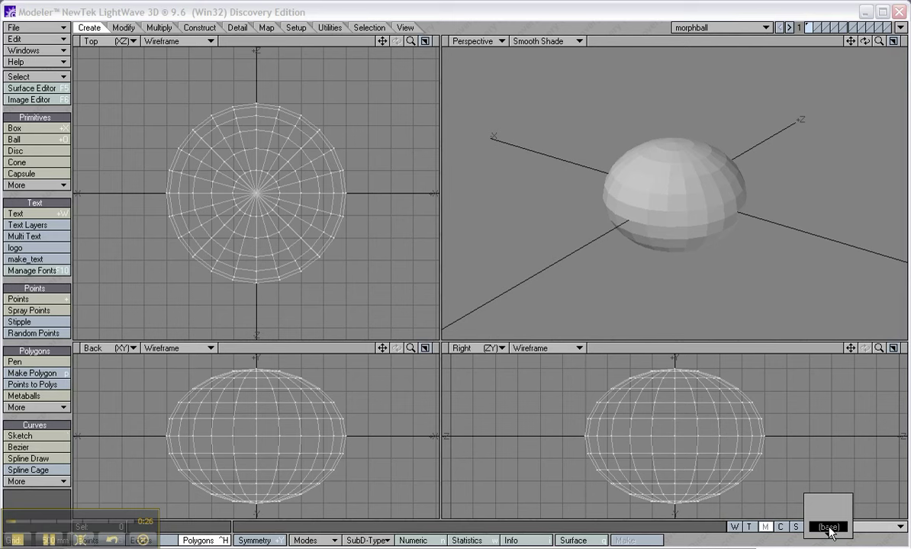
pyautogui.click(828, 511)
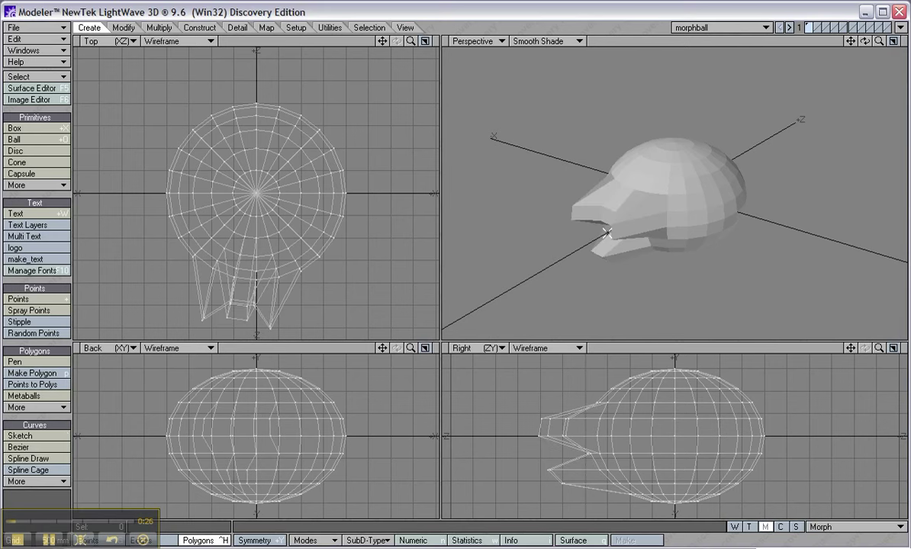
pyautogui.moveTo(226, 203)
pyautogui.mouseDown()
pyautogui.moveTo(183, 204)
pyautogui.moveTo(133, 258)
pyautogui.moveTo(212, 319)
pyautogui.moveTo(310, 330)
pyautogui.moveTo(319, 257)
pyautogui.moveTo(271, 216)
pyautogui.mouseUp()
pyautogui.moveTo(271, 215); pyautogui.dragTo(241, 213, button='right')
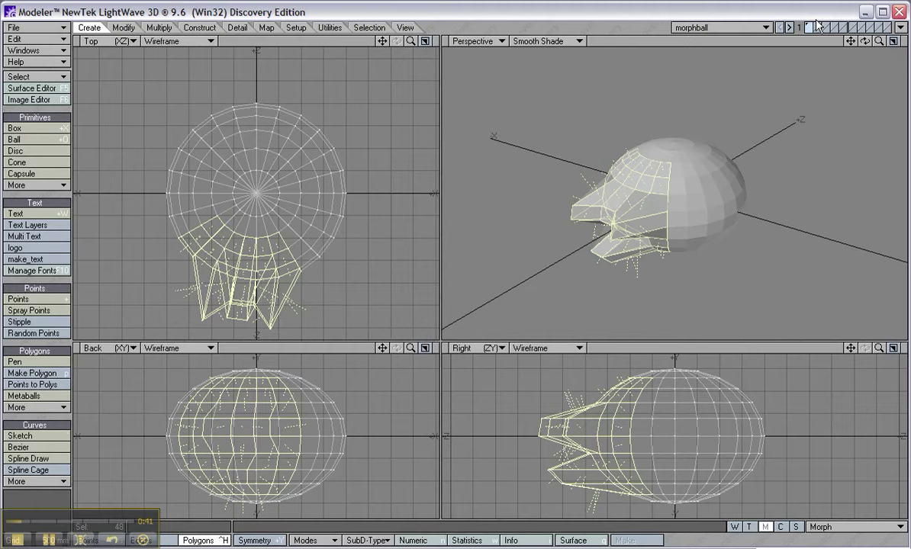
pyautogui.click(816, 26)
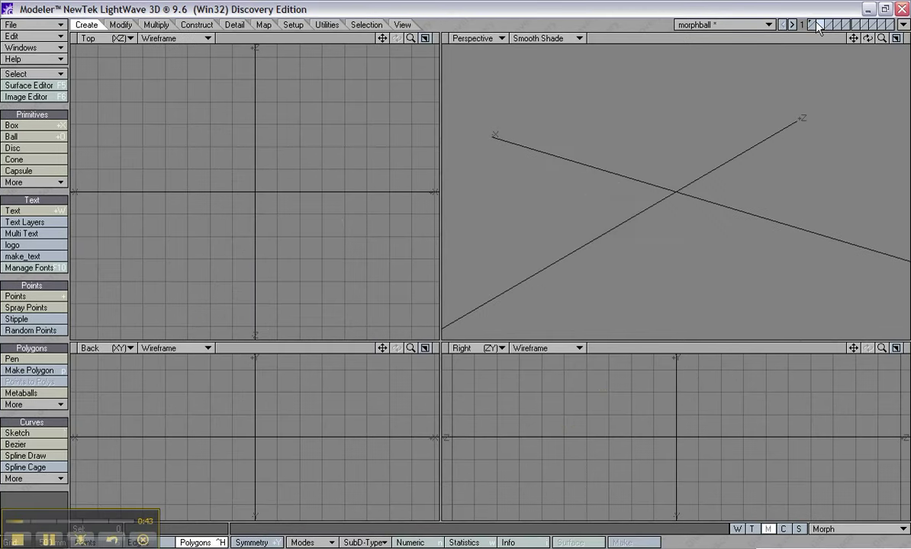
pyautogui.click(813, 26)
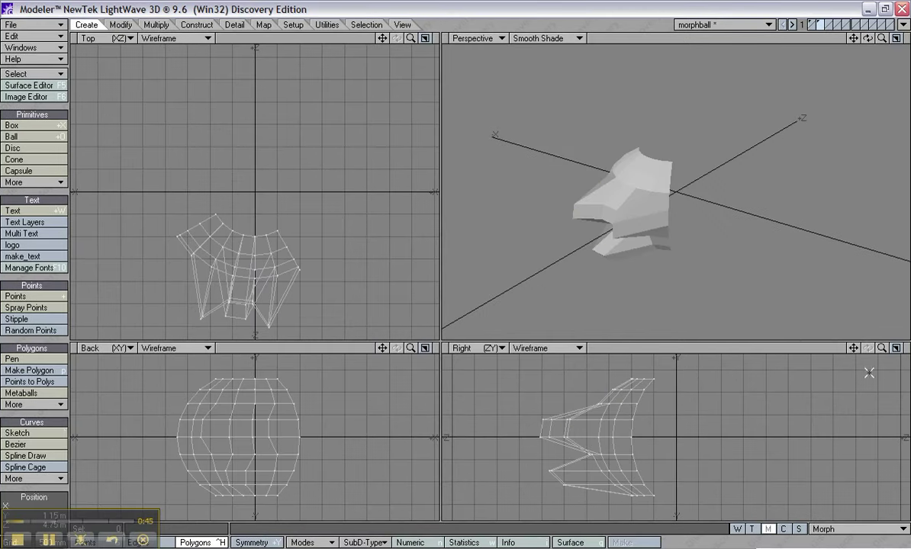
# Assign the layer 2 polygons a new surface named surface2 with a cyan color.
pyautogui.press('q')
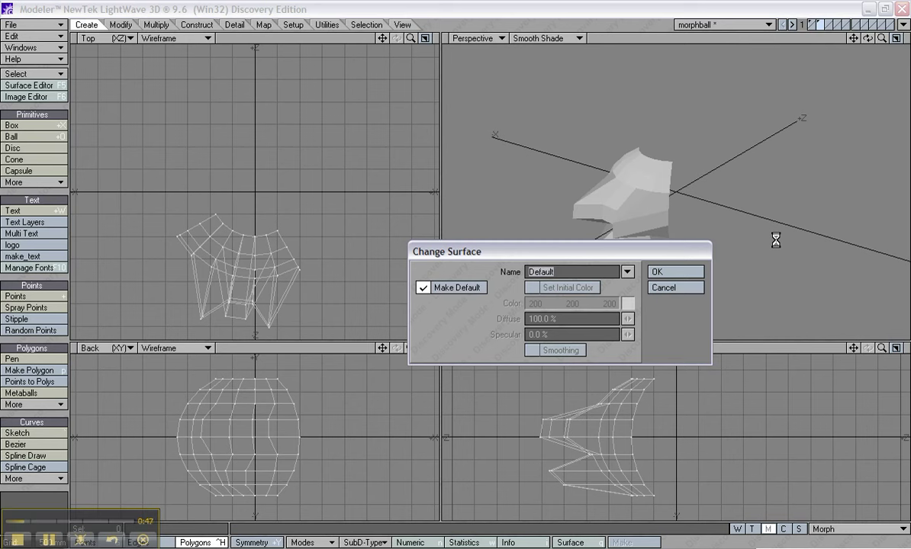
pyautogui.write('surf')
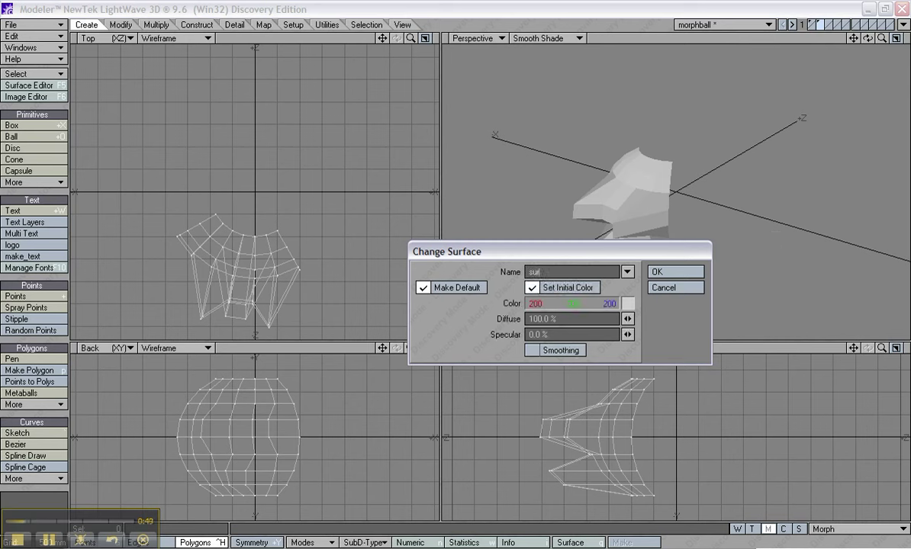
pyautogui.write('ace2')
pyautogui.press('Tab')
pyautogui.moveTo(609, 304); pyautogui.dragTo(651, 304)
pyautogui.moveTo(569, 303); pyautogui.dragTo(611, 303)
pyautogui.moveTo(533, 303); pyautogui.dragTo(458, 303)
pyautogui.click(686, 272)
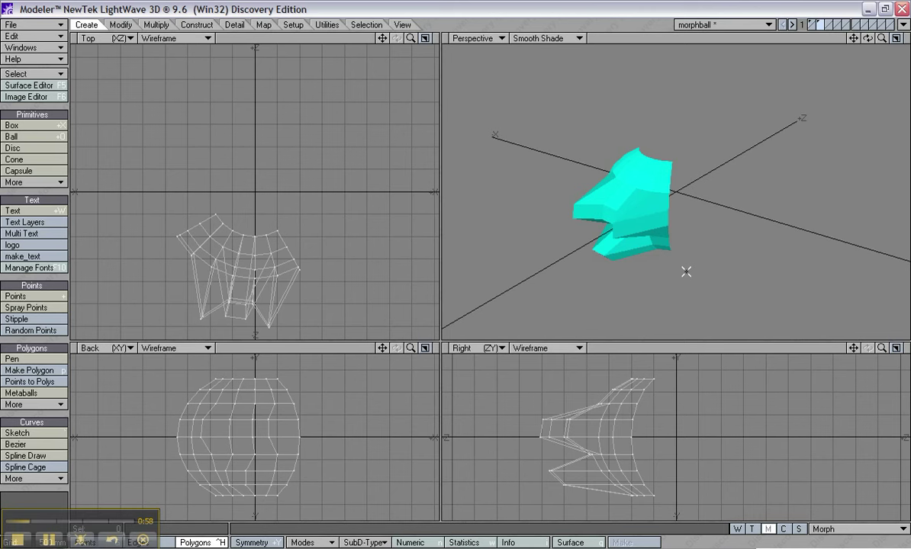
# Save the morphball object.
pyautogui.press('s')
pyautogui.click(51, 28)
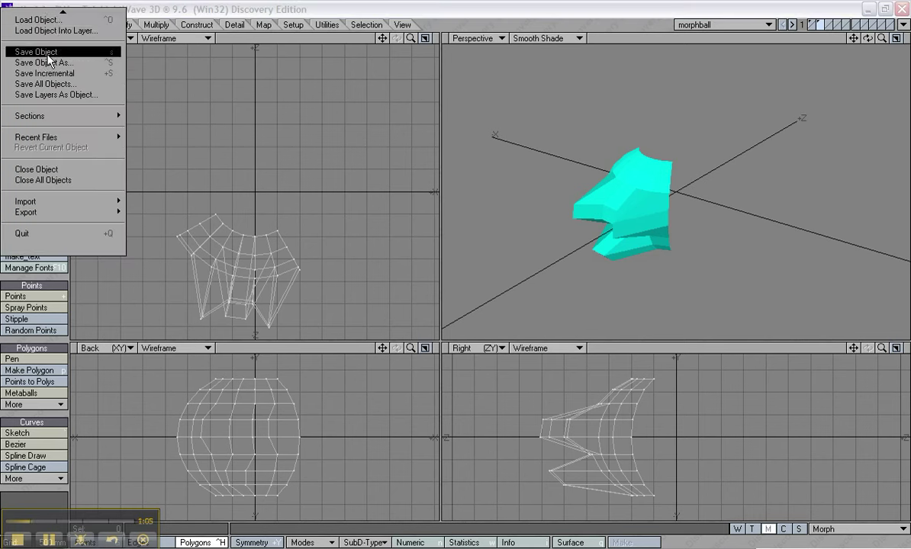
pyautogui.click(47, 53)
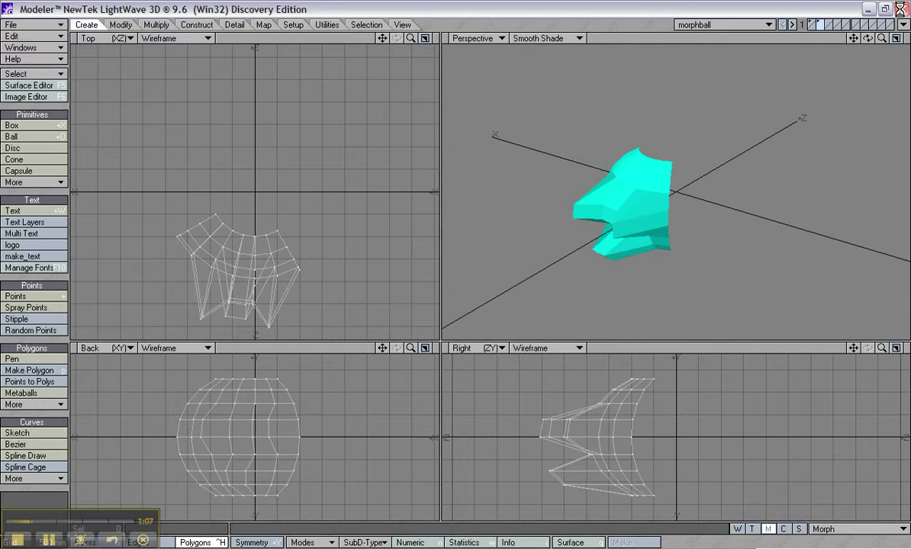
# Close Modeler and load morphball.lwo into the Layout scene.
pyautogui.click(901, 9)
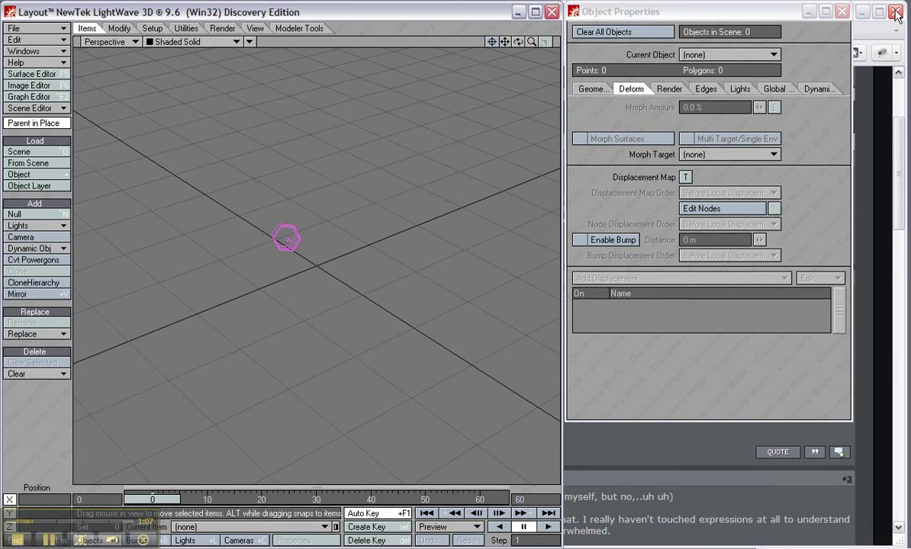
pyautogui.press('+')
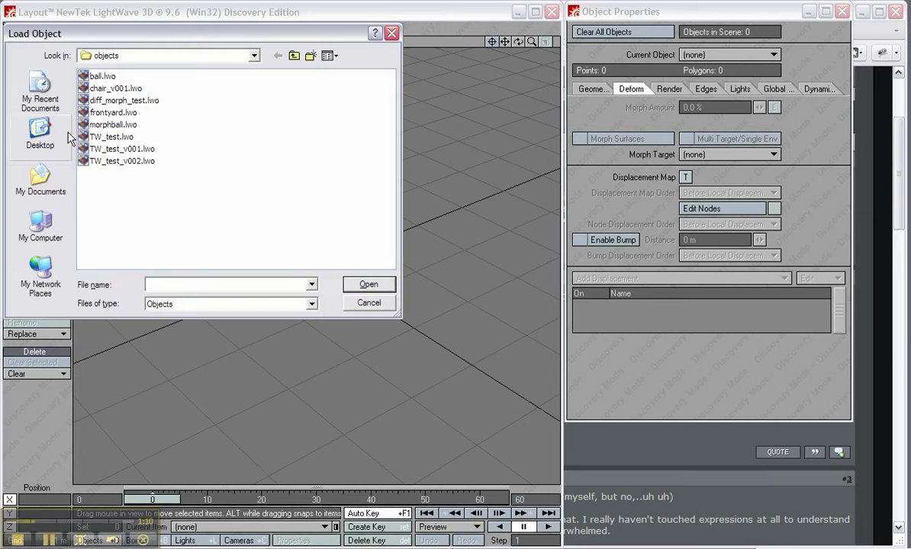
pyautogui.doubleClick(96, 124)
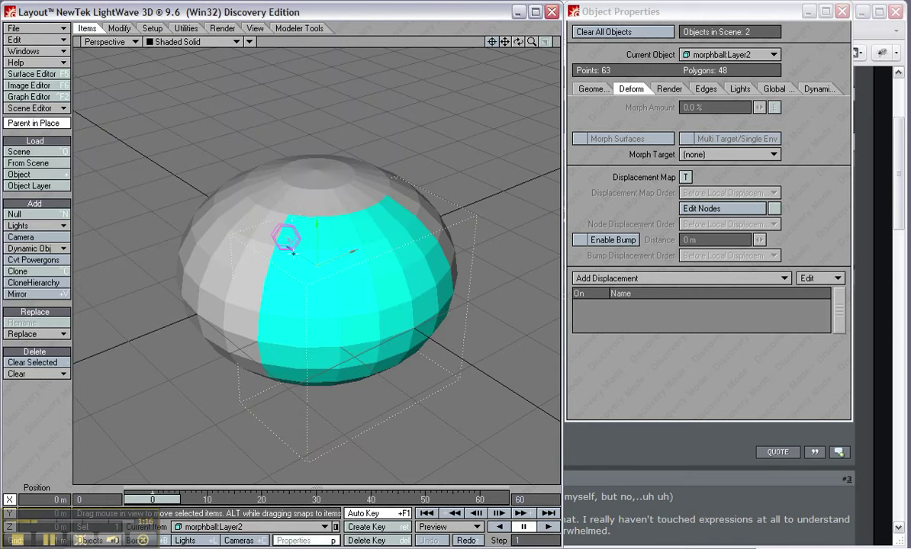
# Add a Morph Mixer displacement to morphball:Layer1 and open its morph controls.
pyautogui.click(272, 201)
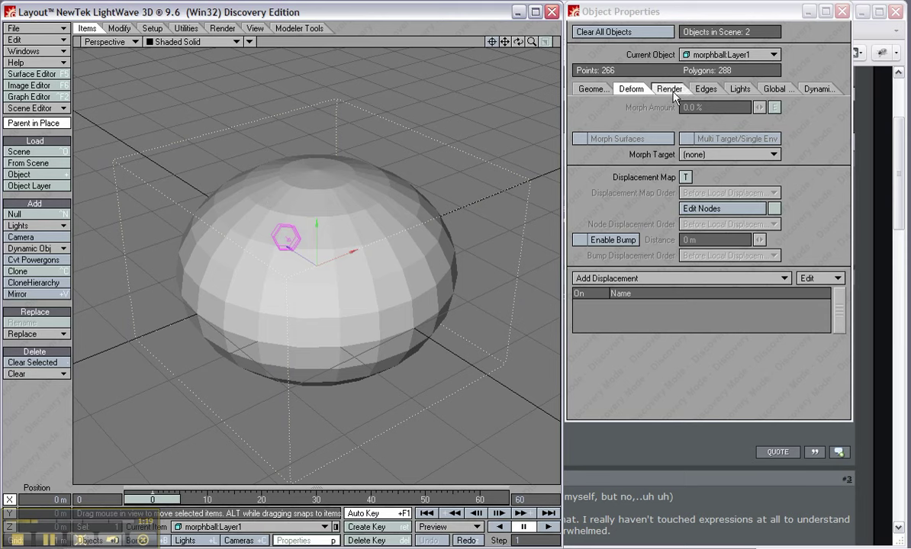
pyautogui.click(616, 277)
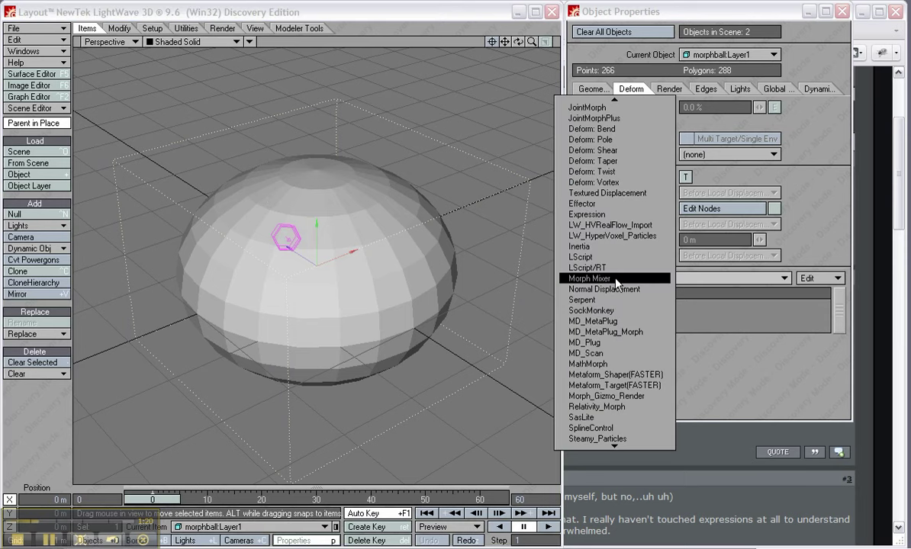
pyautogui.click(616, 279)
pyautogui.doubleClick(619, 299)
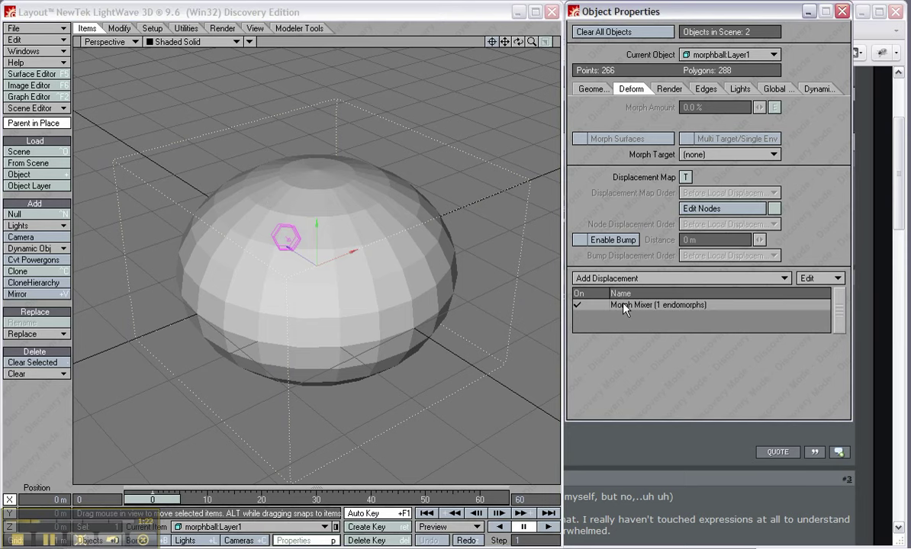
# Try out the Morph slider of morphball:Layer1 and reset its value to 0%.
pyautogui.moveTo(714, 127)
pyautogui.mouseDown()
pyautogui.moveTo(781, 127)
pyautogui.moveTo(760, 139)
pyautogui.moveTo(731, 127)
pyautogui.mouseUp()
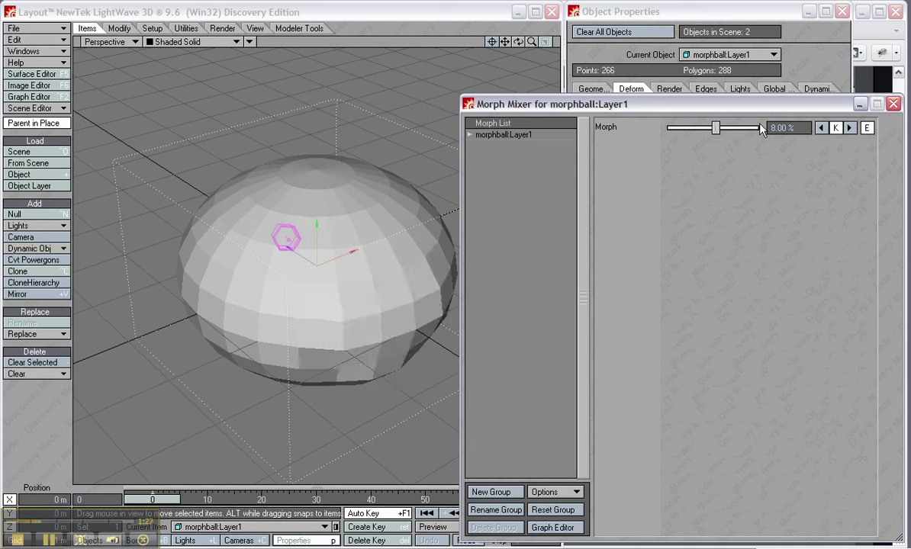
pyautogui.click(788, 128)
pyautogui.write('0')
pyautogui.press('Return')
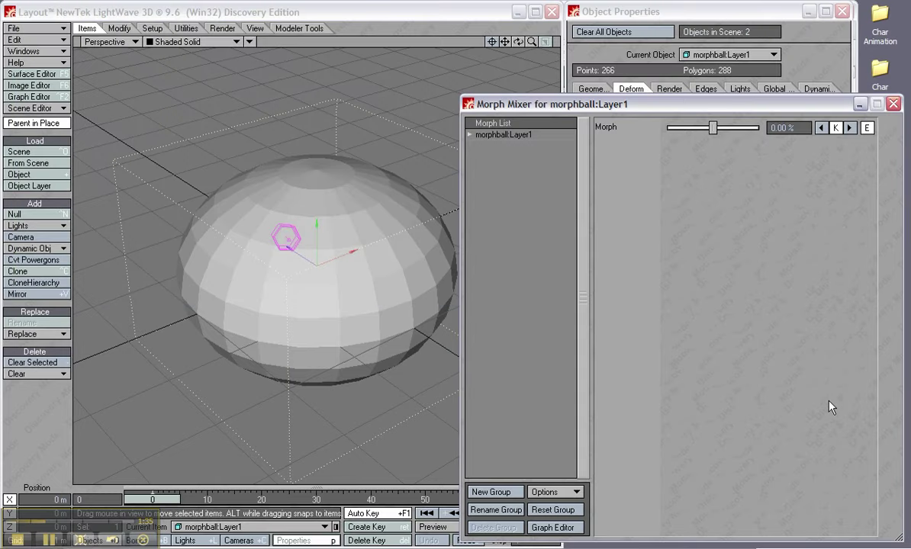
# Shrink and move the Layer1 mixer window aside, and add and open a Morph Mixer displacement for morphball:Layer2.
pyautogui.moveTo(899, 538); pyautogui.dragTo(717, 175)
pyautogui.moveTo(714, 108); pyautogui.dragTo(750, 367)
pyautogui.click(729, 55)
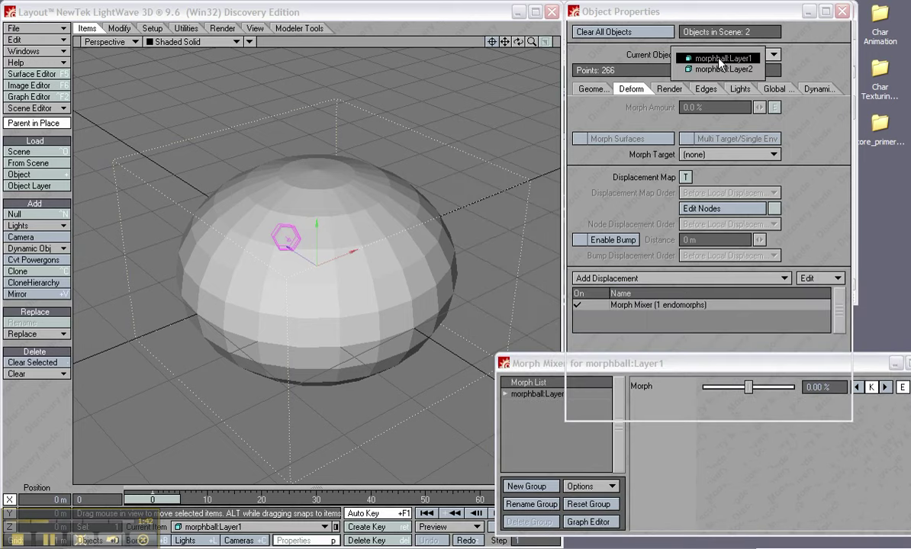
pyautogui.click(721, 65)
pyautogui.click(633, 279)
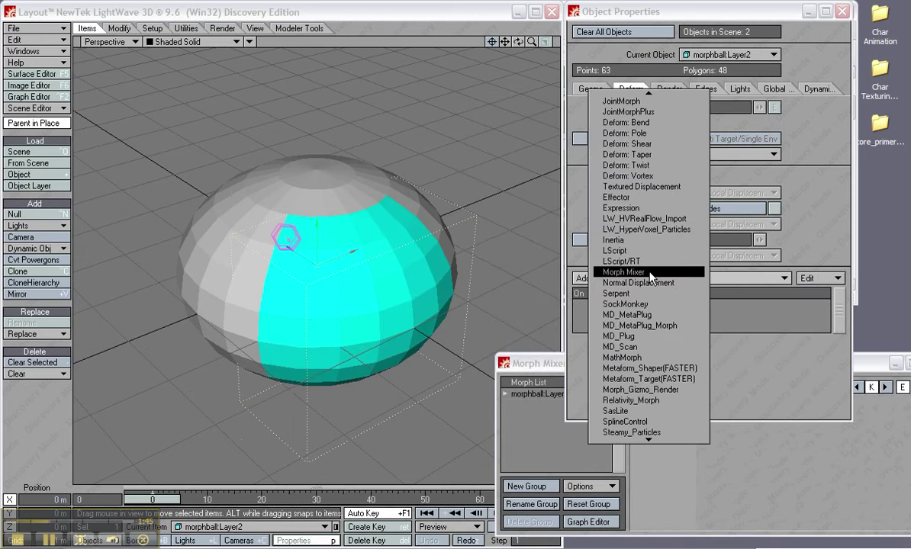
pyautogui.click(773, 322)
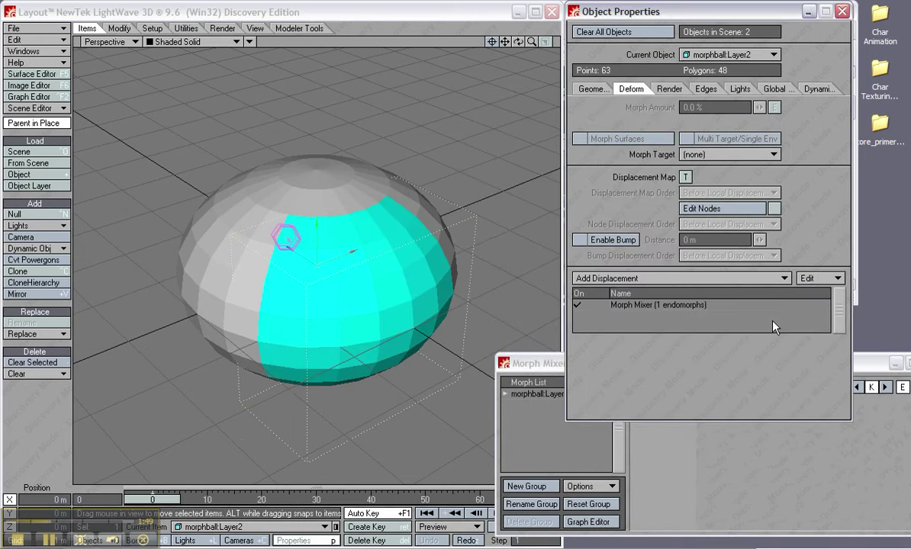
pyautogui.doubleClick(690, 305)
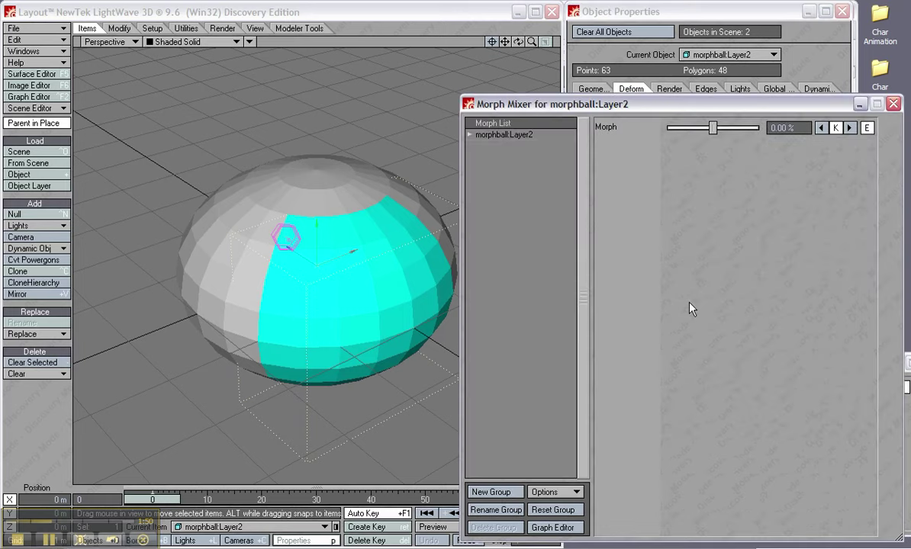
# Try out the Morph slider of morphball:Layer2 and reset its value to 0%.
pyautogui.moveTo(713, 128)
pyautogui.mouseDown()
pyautogui.moveTo(729, 122)
pyautogui.moveTo(724, 141)
pyautogui.mouseUp()
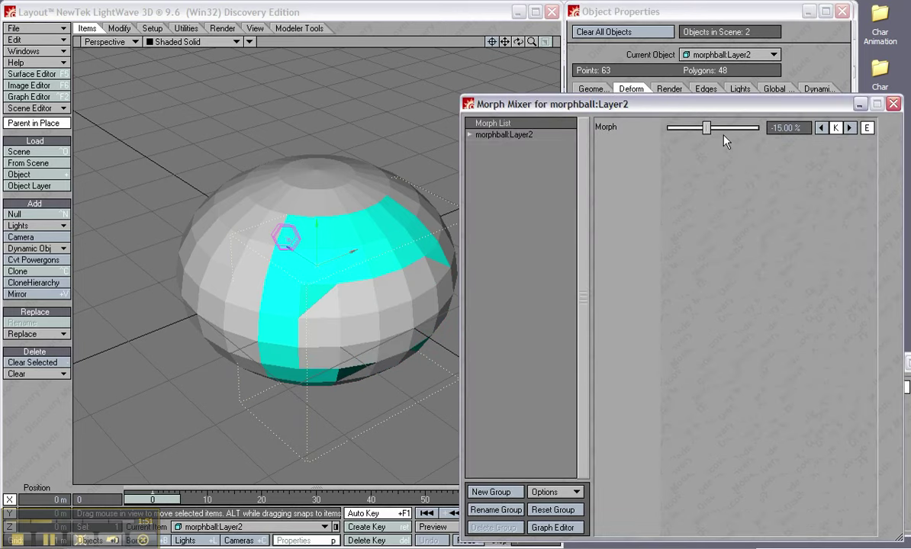
pyautogui.click(712, 131)
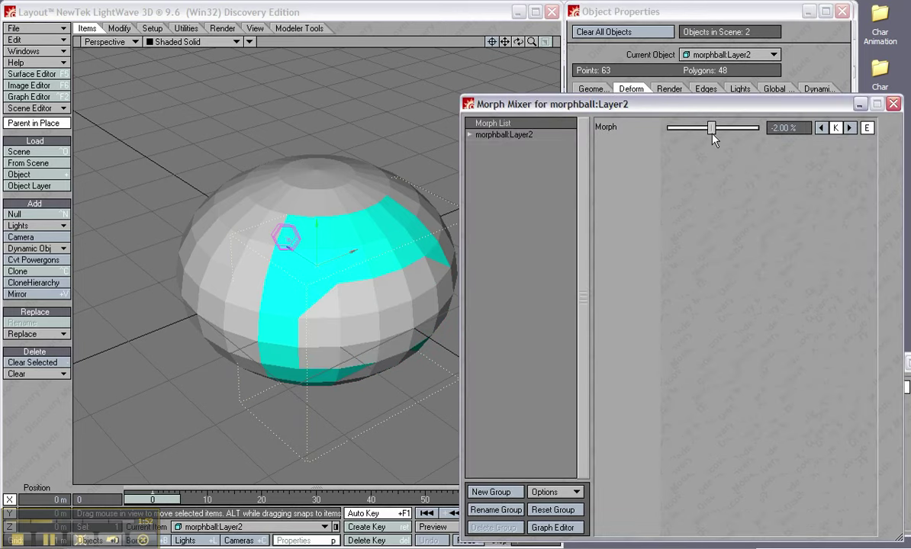
pyautogui.click(797, 127)
pyautogui.write('0')
pyautogui.press('Return')
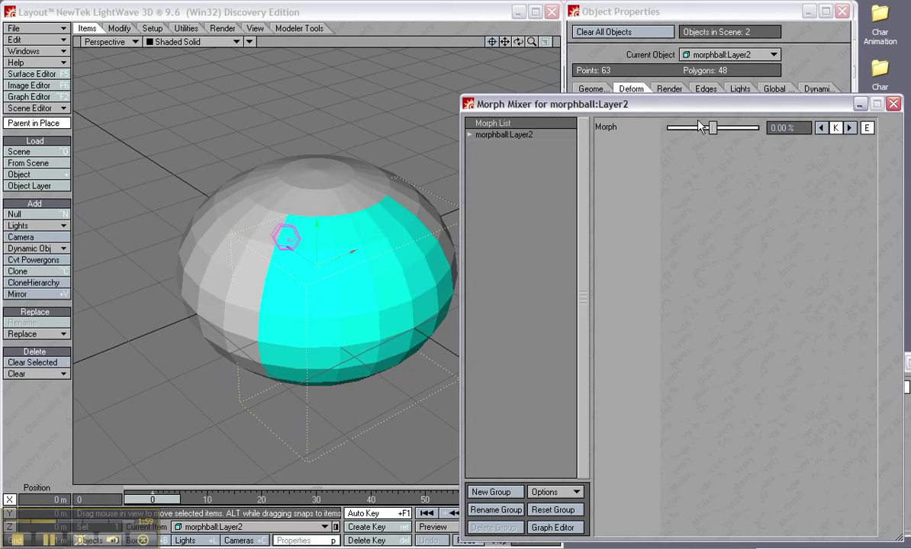
# Open the graph of morphball:Layer2's Morph channel and add a Channel Follower modifier to it.
pyautogui.click(868, 128)
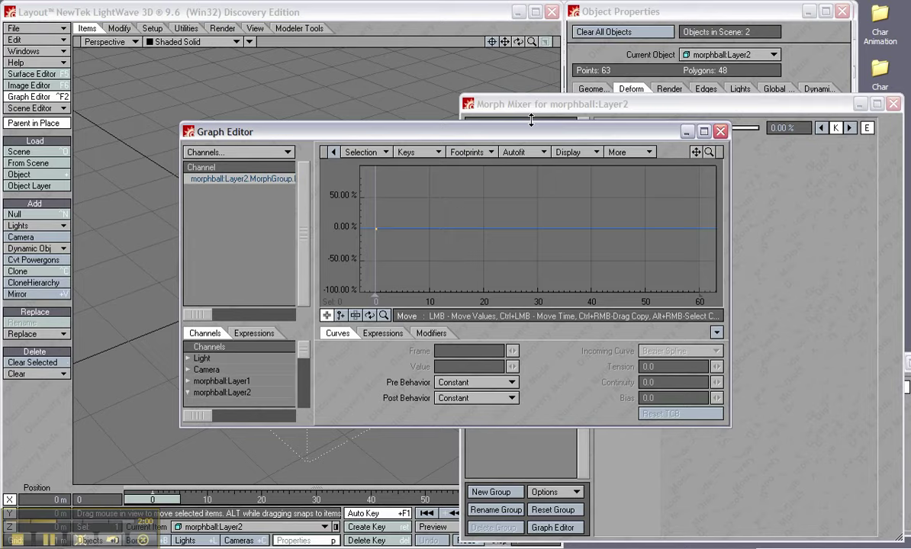
pyautogui.moveTo(531, 130); pyautogui.dragTo(656, 76)
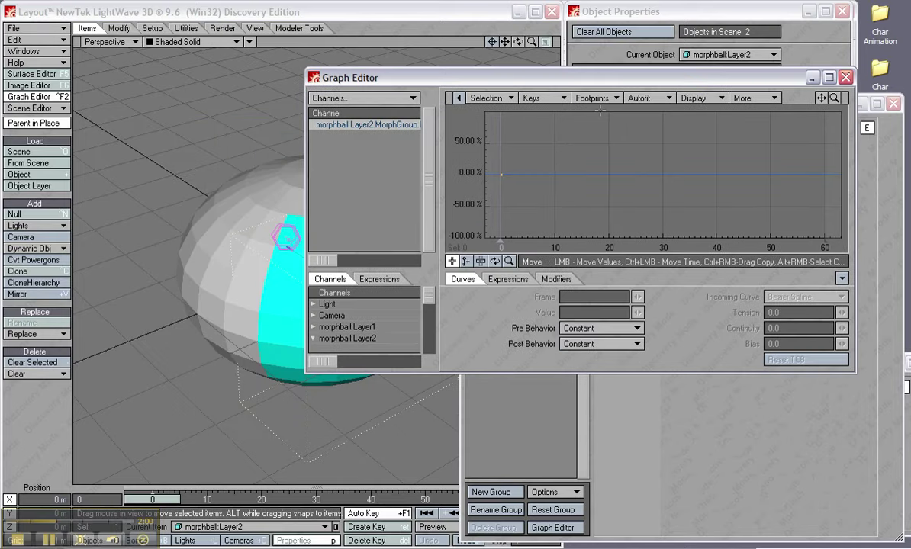
pyautogui.click(557, 280)
pyautogui.click(536, 298)
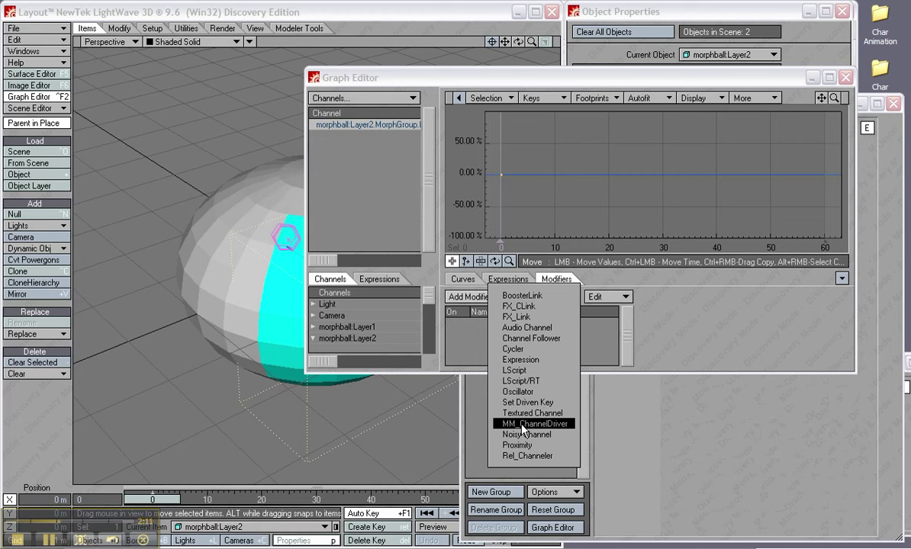
pyautogui.click(534, 345)
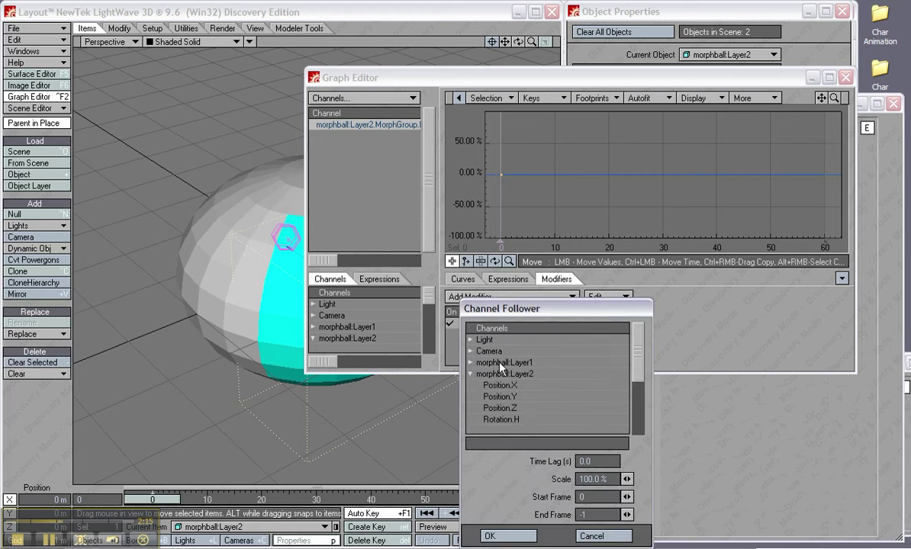
# Make the Channel Follower follow the Morph channel in morphball:Layer1's MorphGroup, and bring the Layer2 Morph Mixer forward.
pyautogui.click(469, 363)
pyautogui.moveTo(641, 347); pyautogui.dragTo(636, 384)
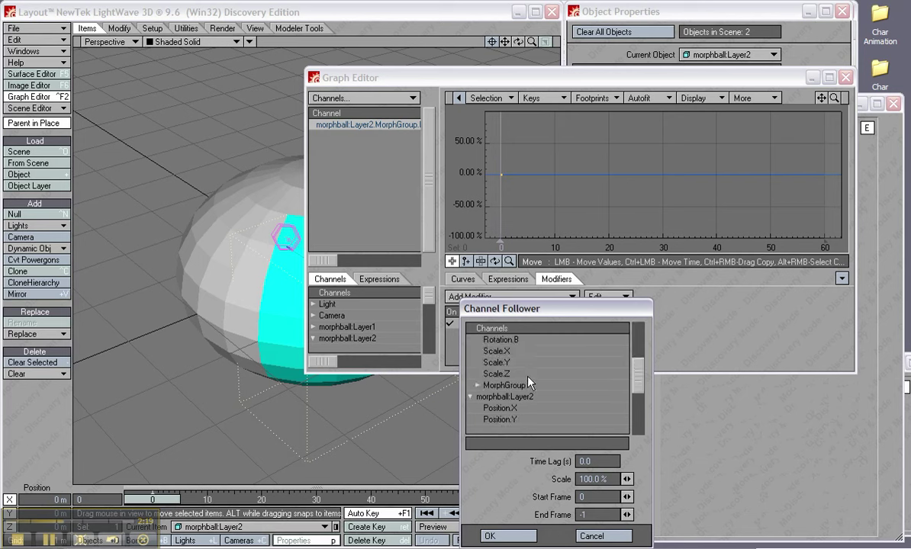
pyautogui.click(478, 385)
pyautogui.click(496, 396)
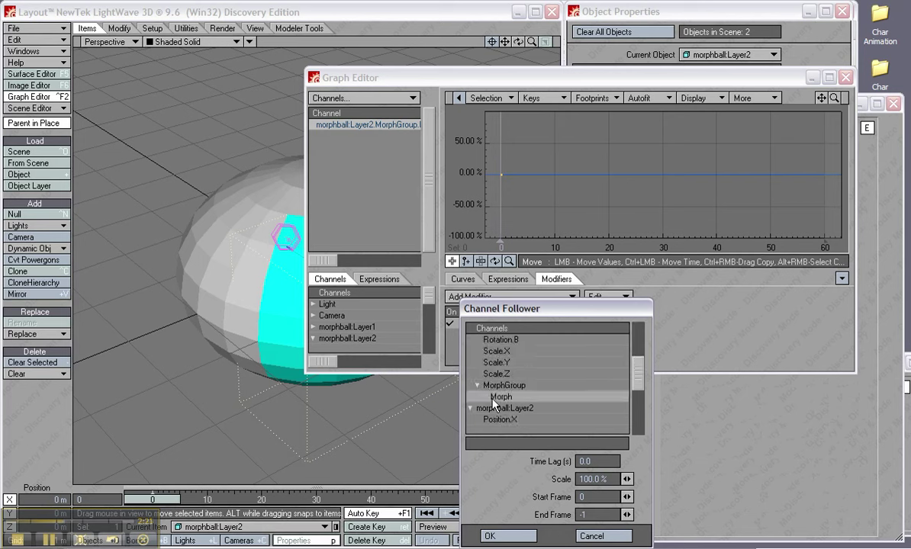
pyautogui.click(505, 536)
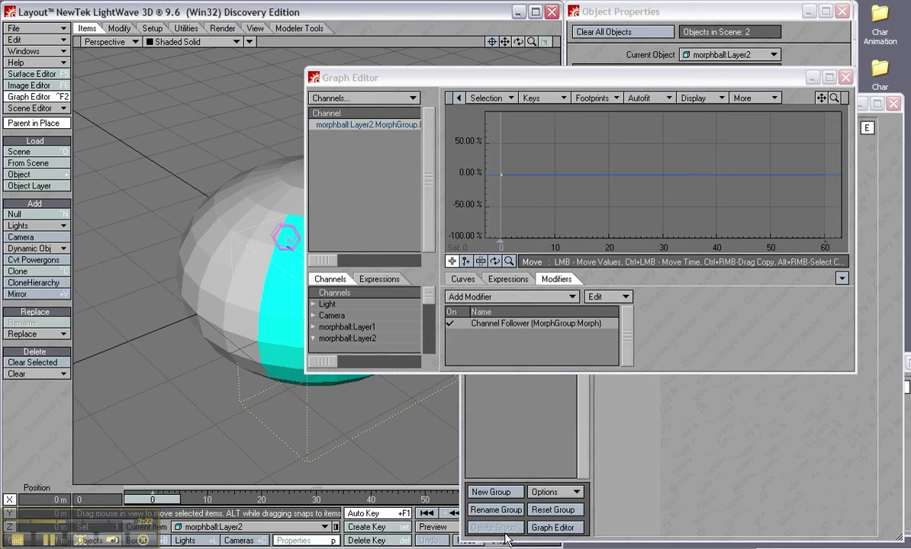
pyautogui.click(898, 174)
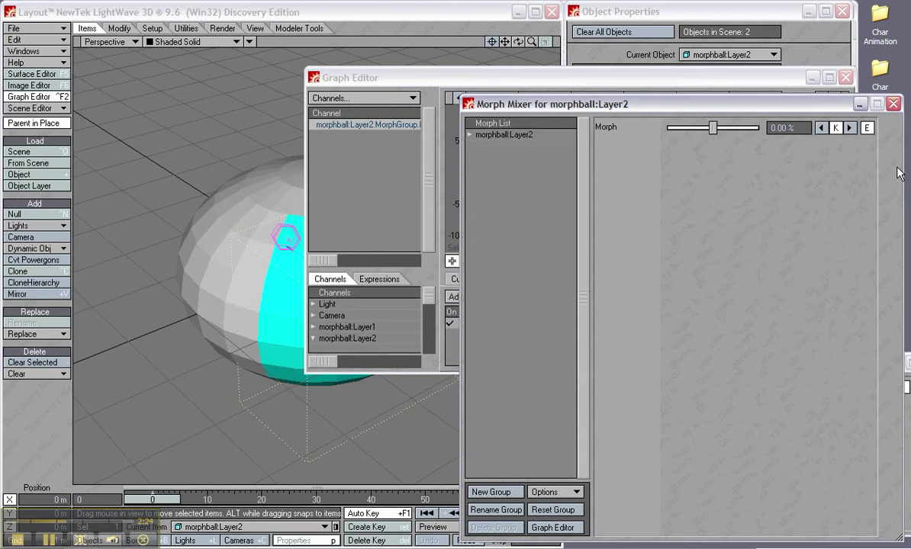
# Minimize the Graph Editor and move morphball:Layer1 to about 3.27 m on X, clear of the Layer2 polygons.
pyautogui.click(816, 79)
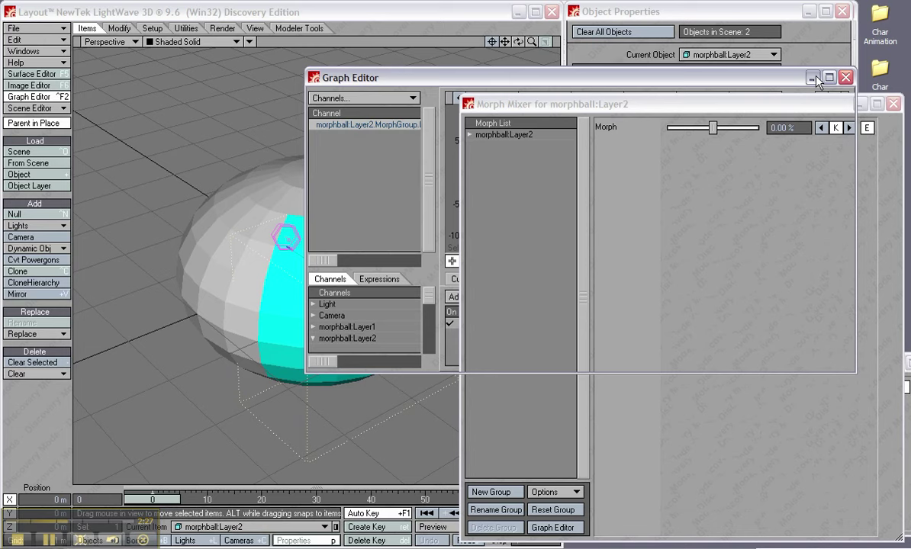
pyautogui.click(813, 78)
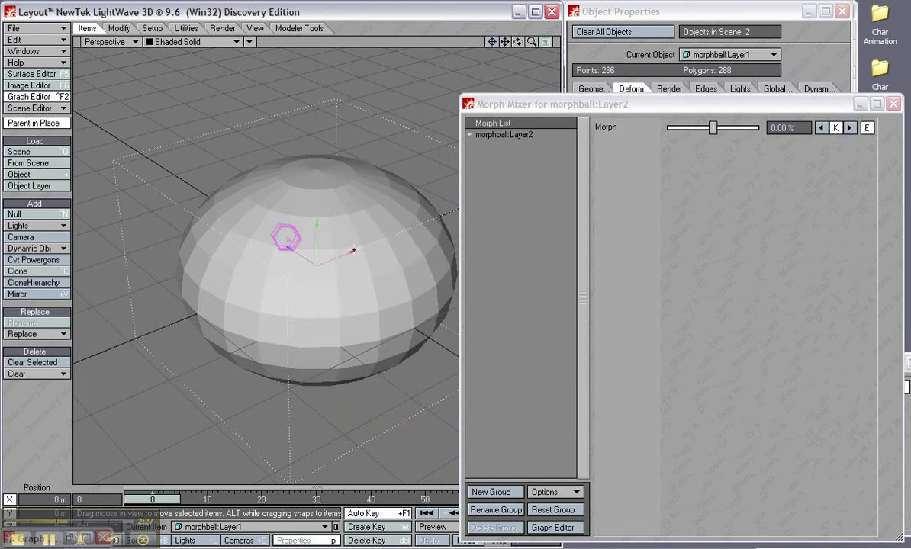
pyautogui.moveTo(353, 250); pyautogui.dragTo(723, 143)
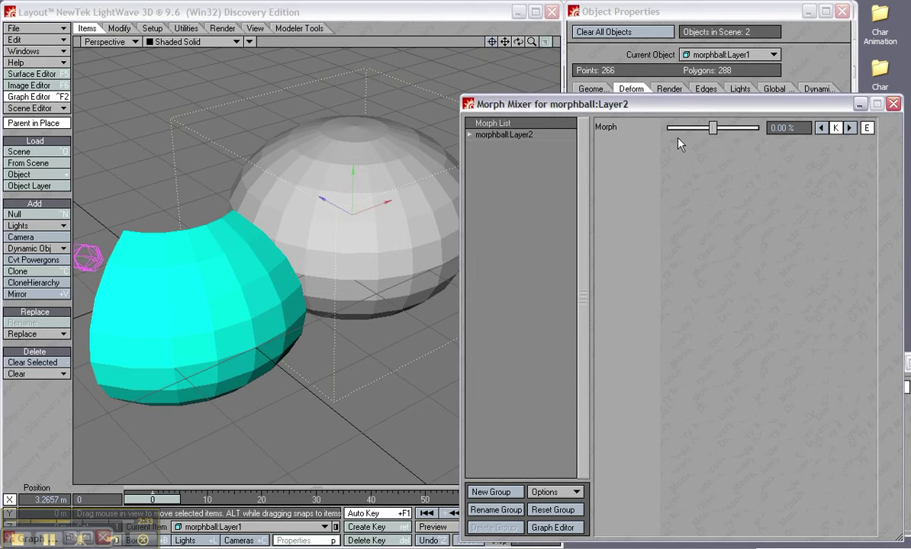
# Close the Layer2 Morph Mixer, bring the Layer1 mixer forward, and set its Morph value to 7% to test the follower.
pyautogui.click(893, 104)
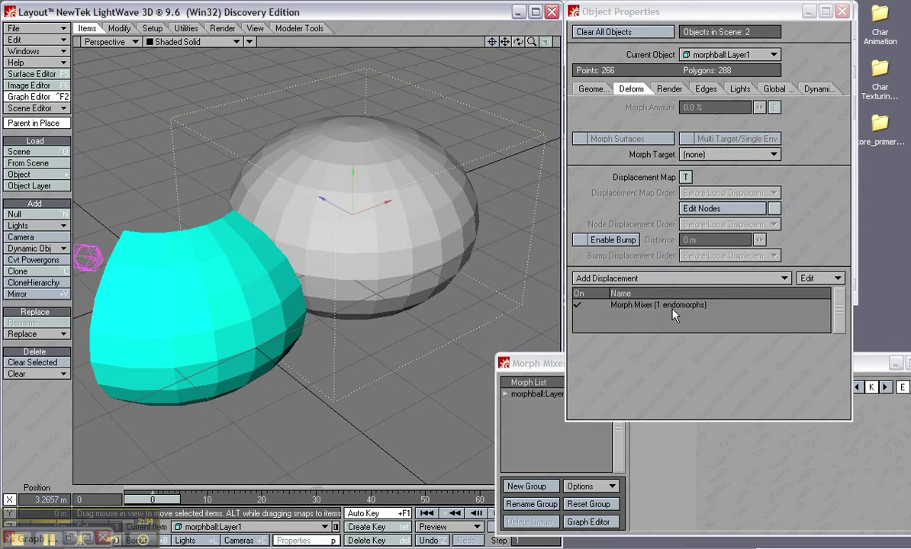
pyautogui.click(692, 465)
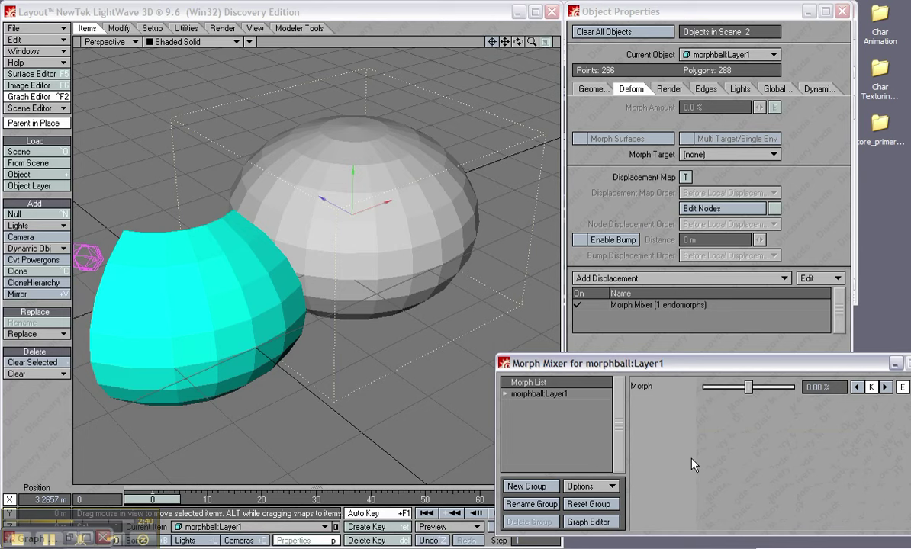
pyautogui.moveTo(748, 387)
pyautogui.mouseDown()
pyautogui.moveTo(729, 387)
pyautogui.moveTo(750, 387)
pyautogui.mouseUp()
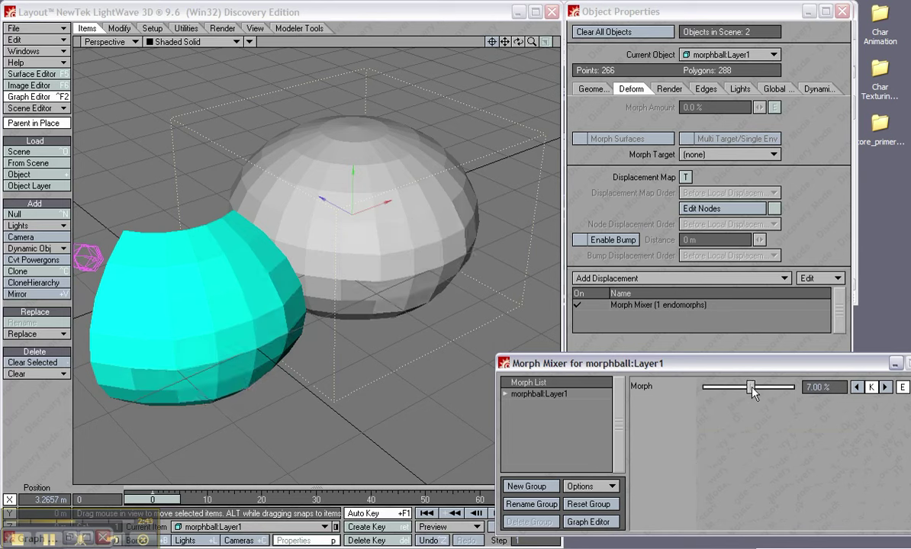
# Open the graph of morphball:Layer2's Morph channel and disable its Channel Follower modifier.
pyautogui.click(725, 55)
pyautogui.click(721, 64)
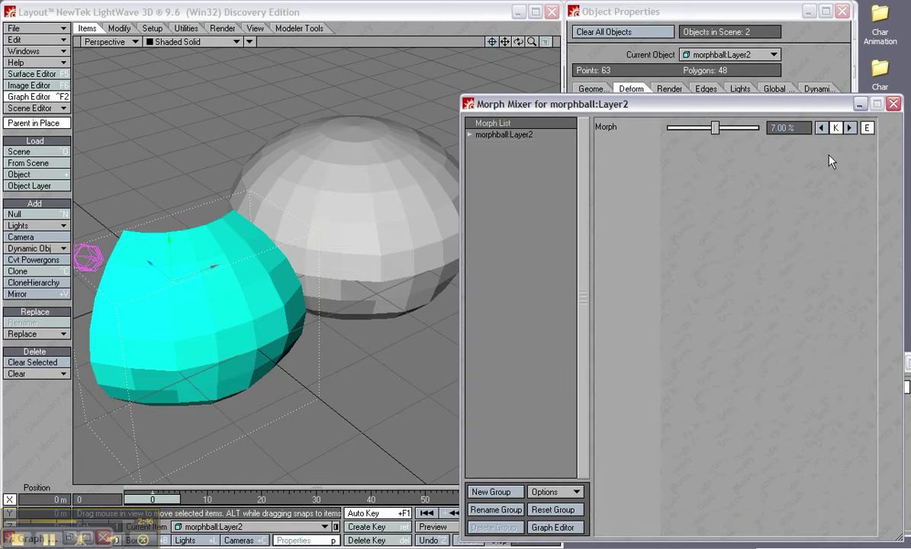
pyautogui.click(867, 127)
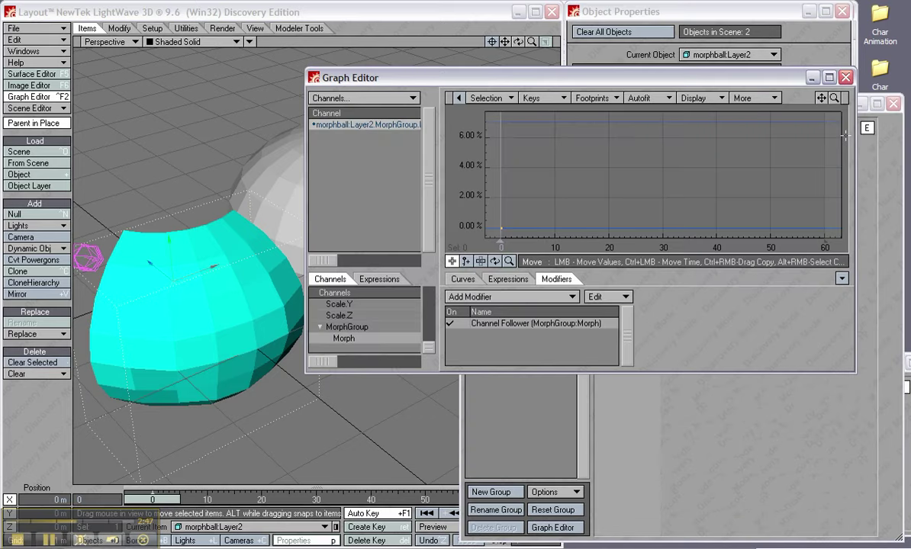
pyautogui.click(450, 323)
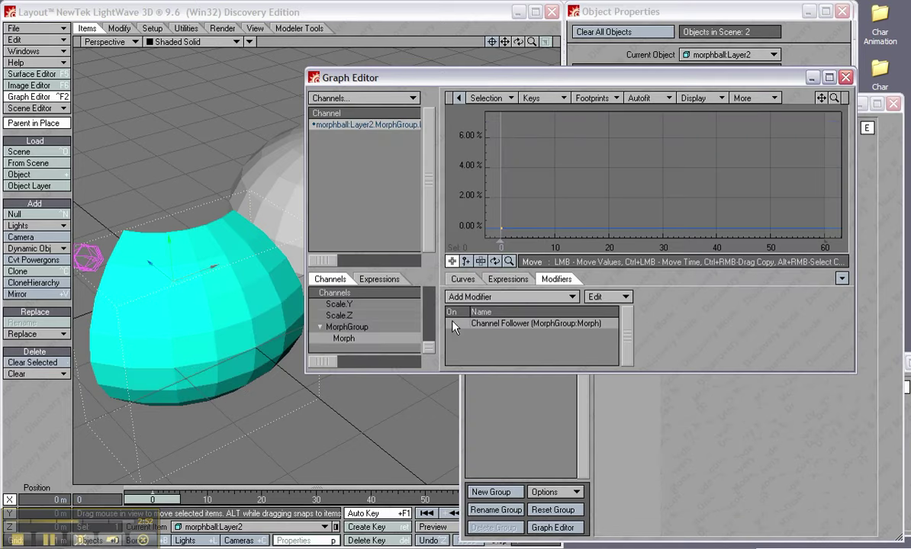
# Create a new expression in the Graph Editor and name it followMorph.
pyautogui.click(505, 279)
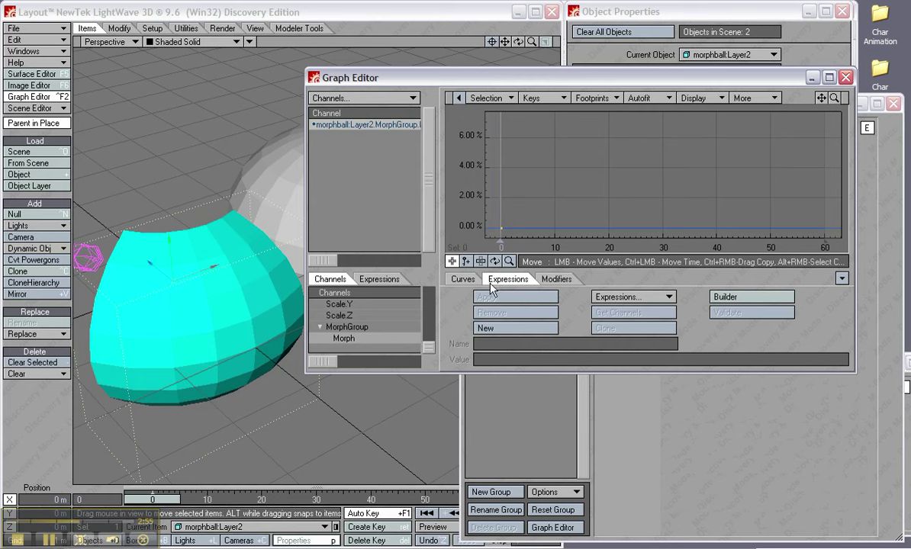
pyautogui.click(488, 327)
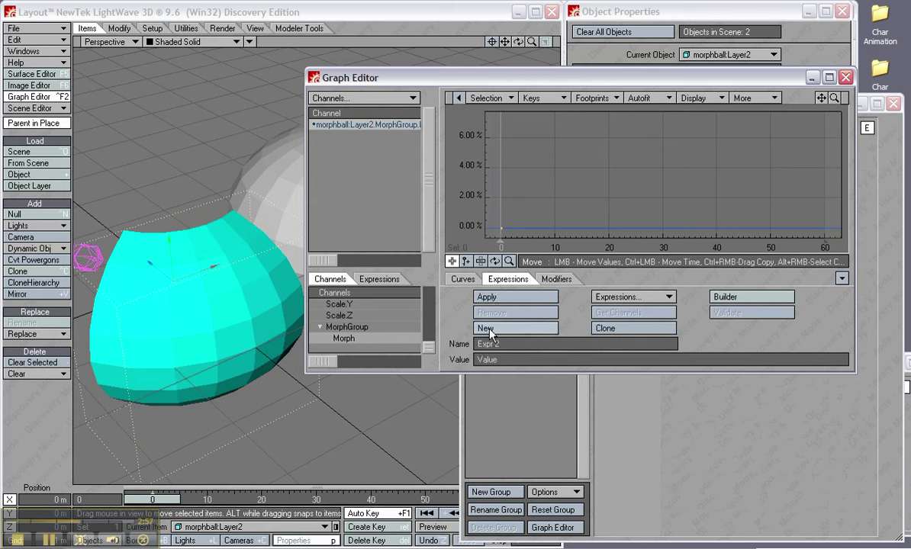
pyautogui.click(513, 345)
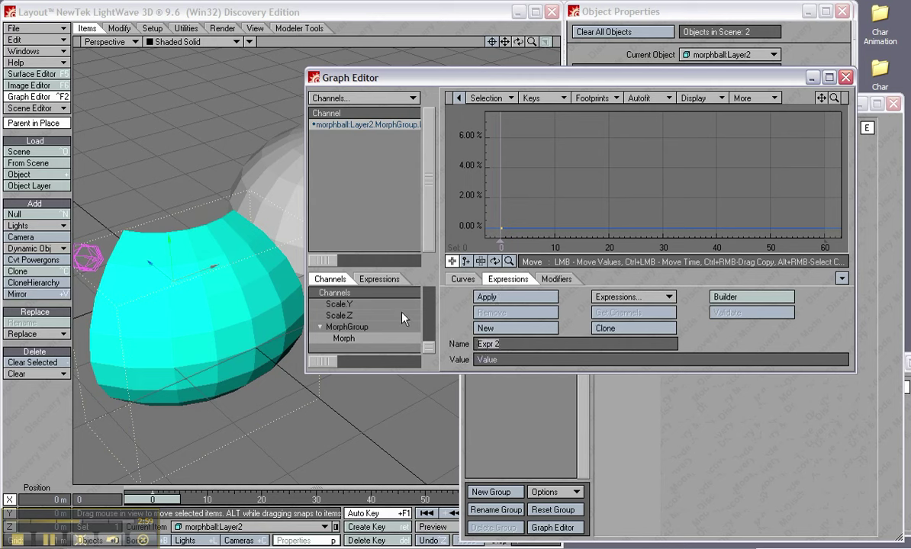
pyautogui.write('followMorph')
# Add Layer1's Morph channel to the channel bin and make it the followMorph expression's only value, [morphball:Layer1.MorphGroup.Morph].
pyautogui.moveTo(429, 350); pyautogui.dragTo(429, 323)
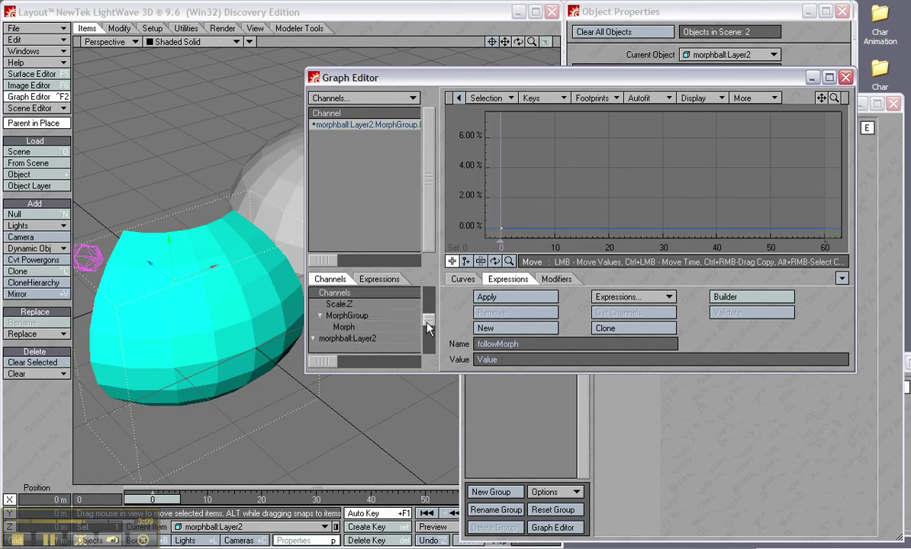
pyautogui.moveTo(360, 323); pyautogui.dragTo(366, 246)
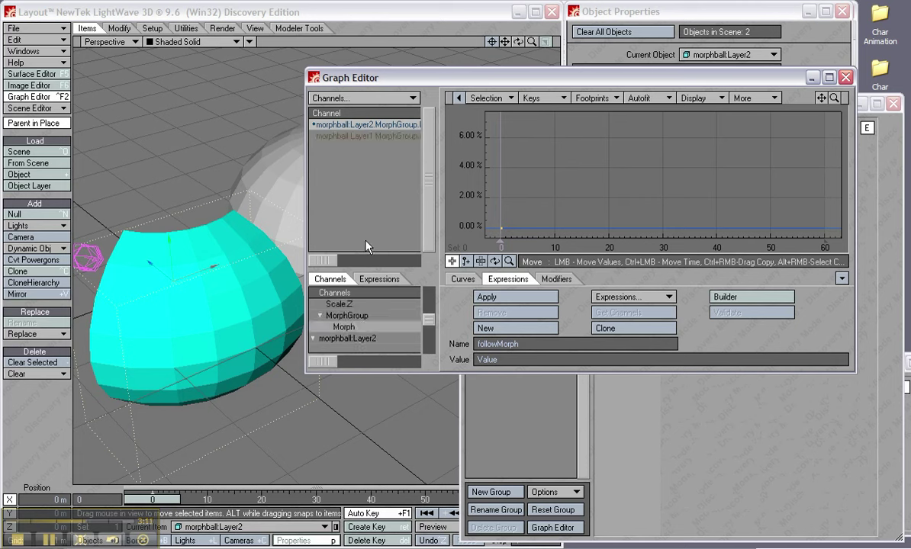
pyautogui.click(384, 137)
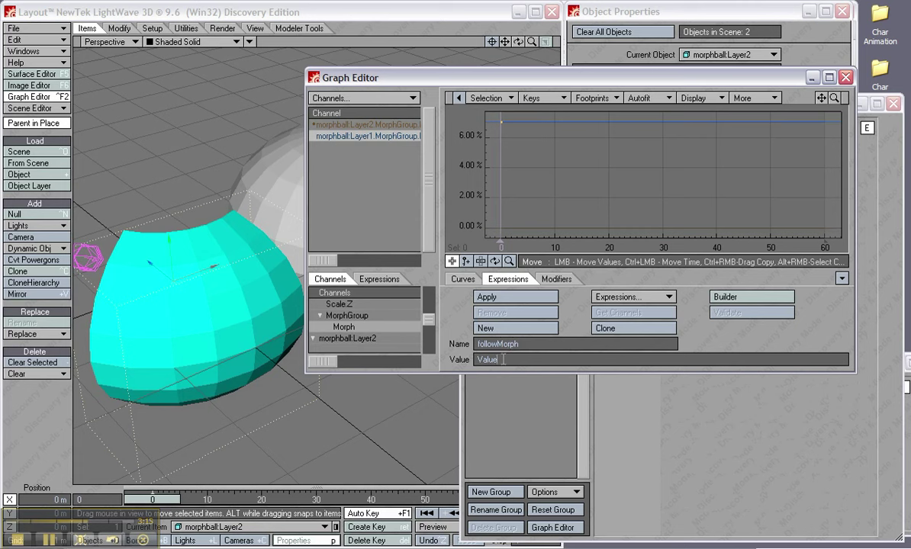
pyautogui.moveTo(505, 360); pyautogui.dragTo(396, 332)
pyautogui.press('BackSpace')
pyautogui.rightClick(334, 144)
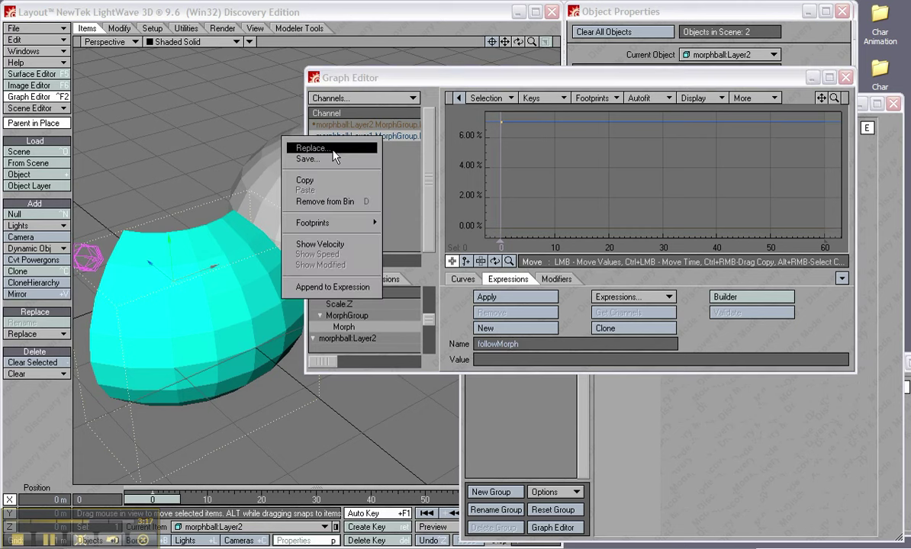
pyautogui.click(344, 288)
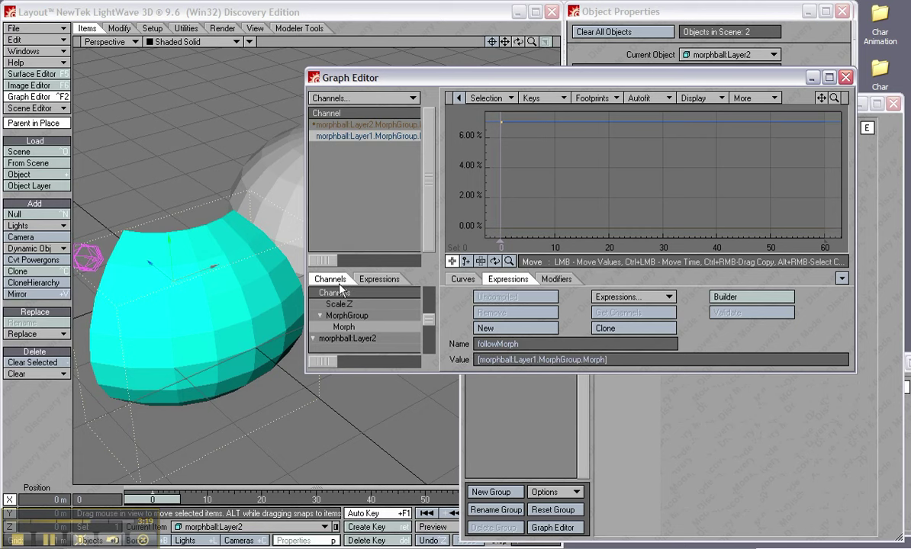
# Apply the followMorph expression to morphball:Layer2's Morph channel.
pyautogui.click(381, 124)
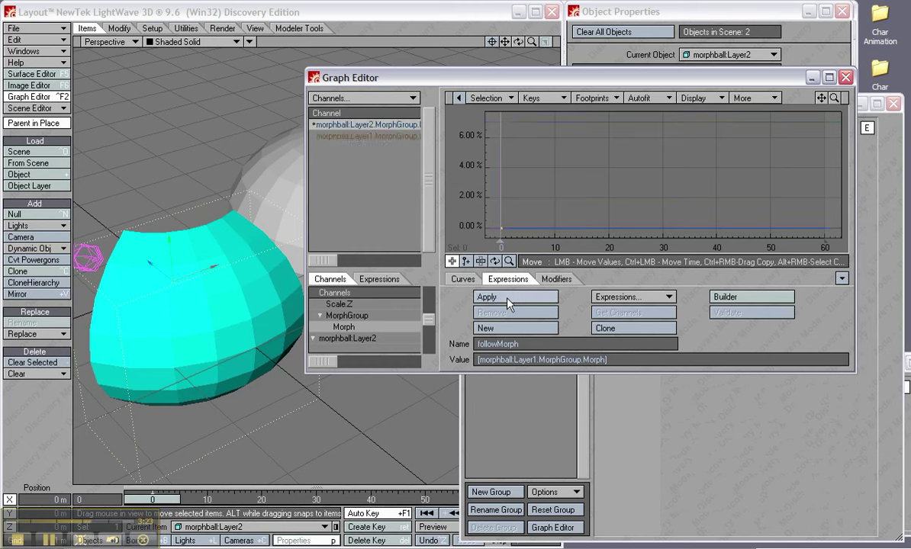
pyautogui.click(508, 299)
pyautogui.click(541, 299)
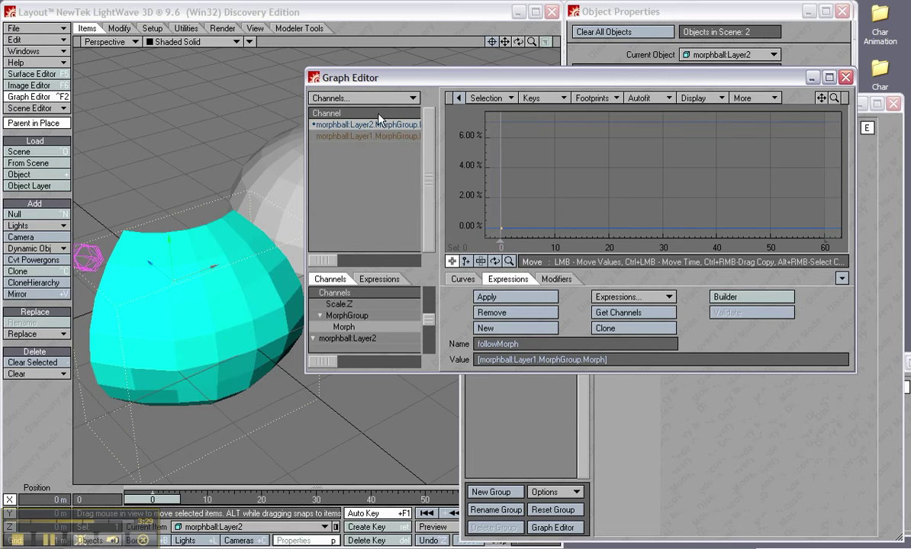
# Move the Graph Editor and Layer2 mixer out of the way, and set Layer1's Morph to 31% to test the expression.
pyautogui.moveTo(415, 82); pyautogui.dragTo(504, 384)
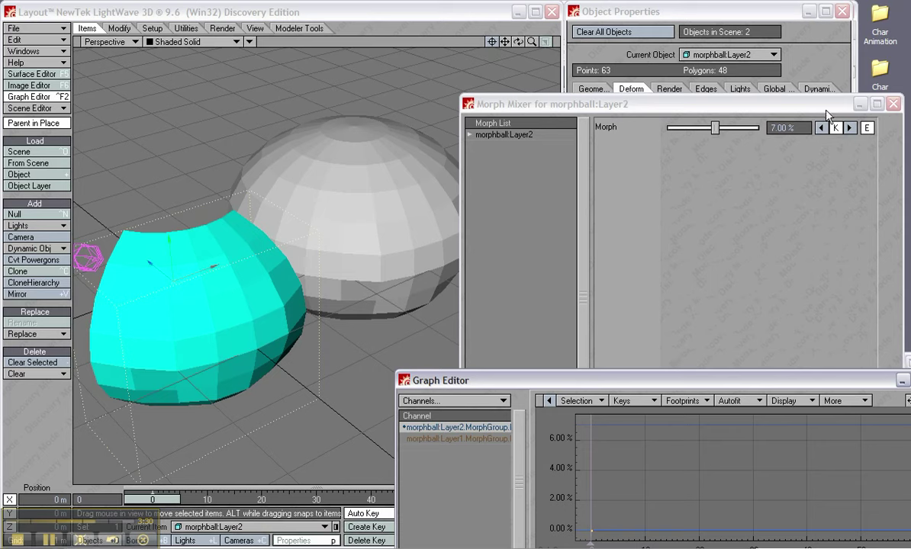
pyautogui.click(861, 104)
pyautogui.click(860, 105)
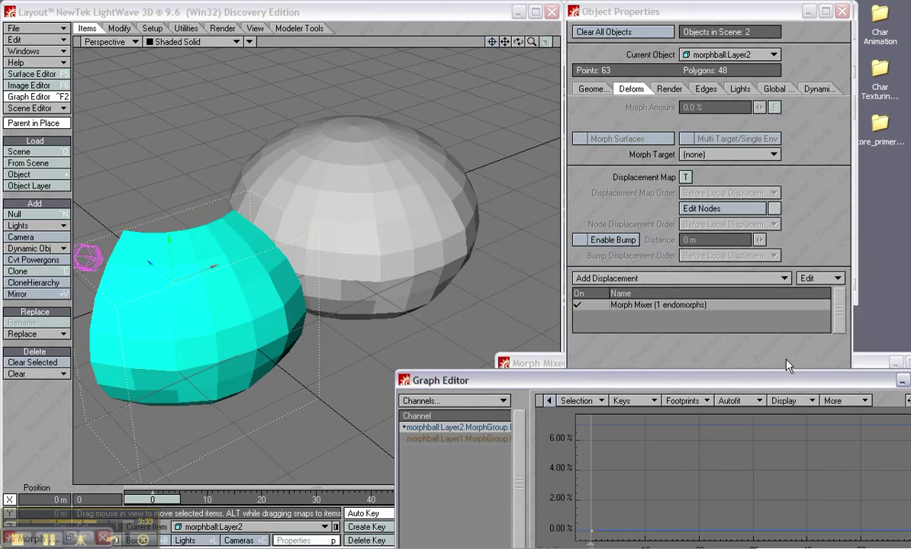
pyautogui.moveTo(618, 388); pyautogui.dragTo(353, 271)
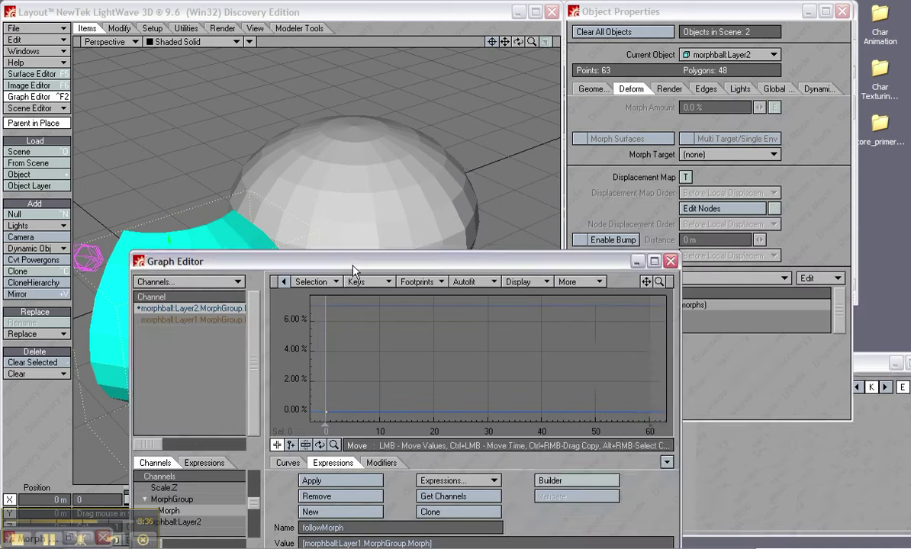
pyautogui.click(578, 268)
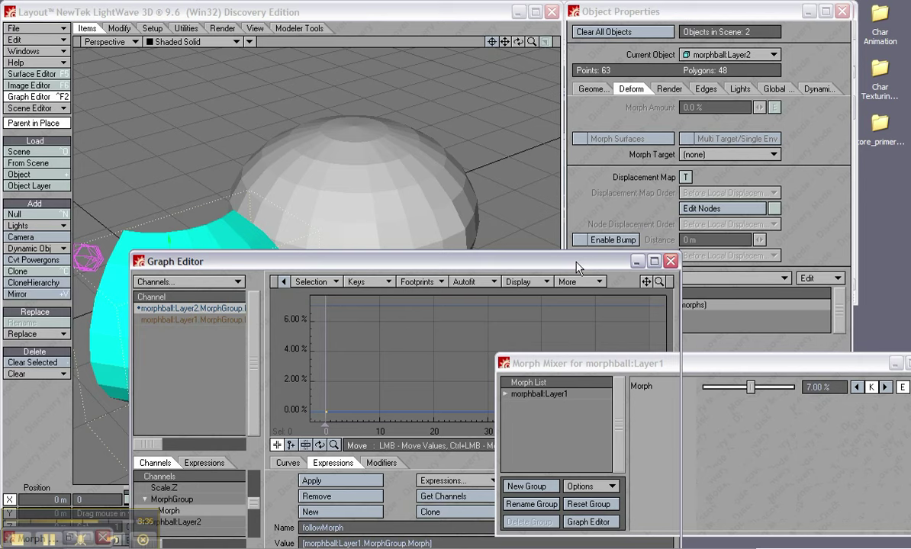
pyautogui.moveTo(577, 268); pyautogui.dragTo(855, 536)
pyautogui.moveTo(759, 391); pyautogui.dragTo(761, 391)
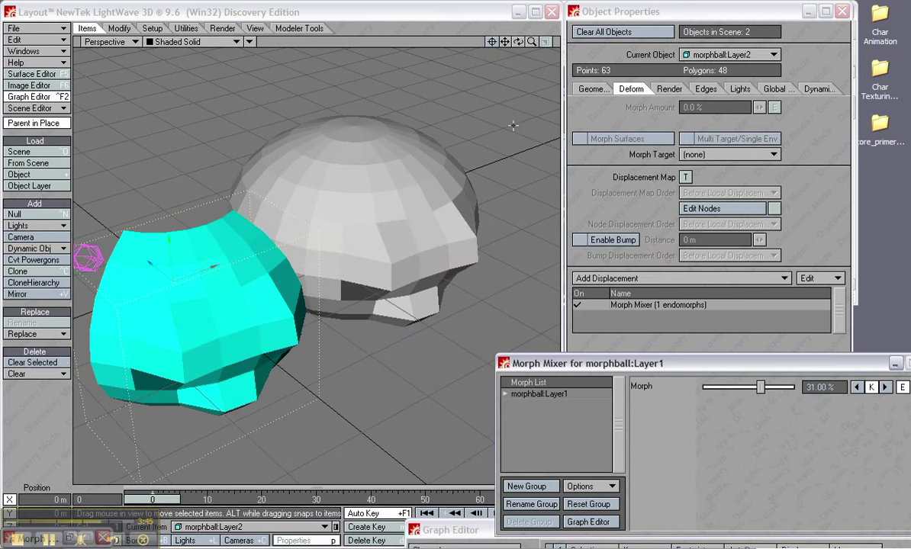
pyautogui.click(472, 18)
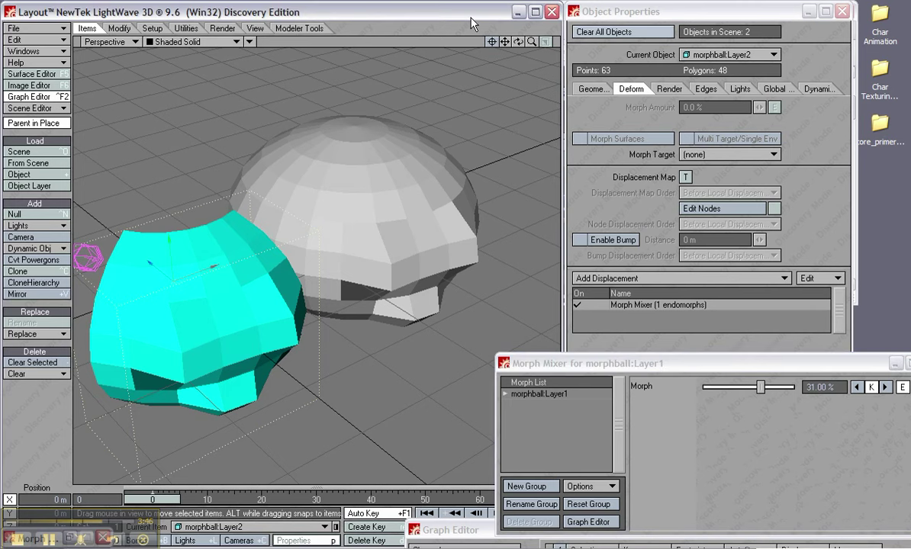